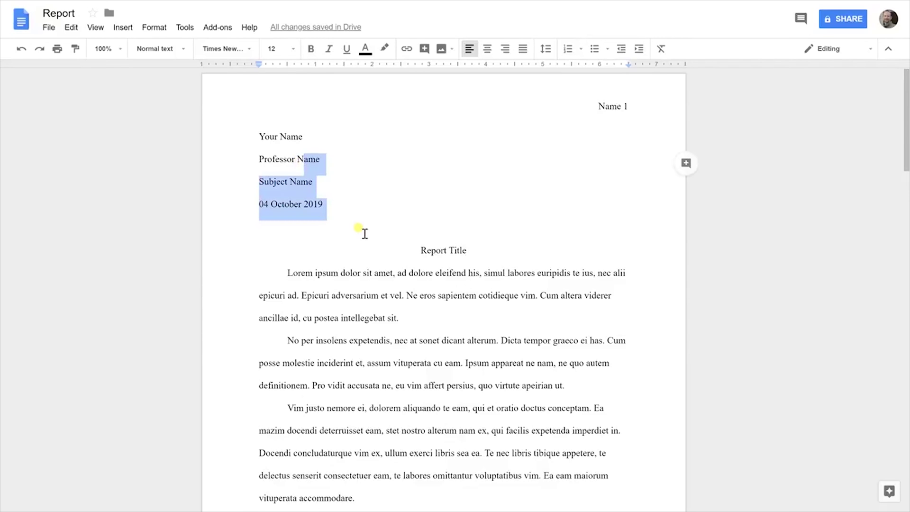
Confirm in Page setup that top, bottom, left and right margins are 1 inch
left_click(279, 159)
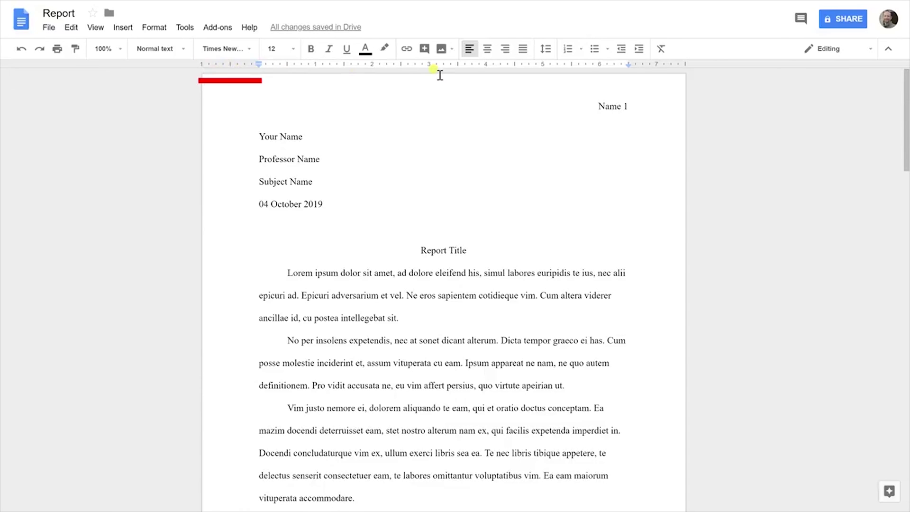
left_click(47, 28)
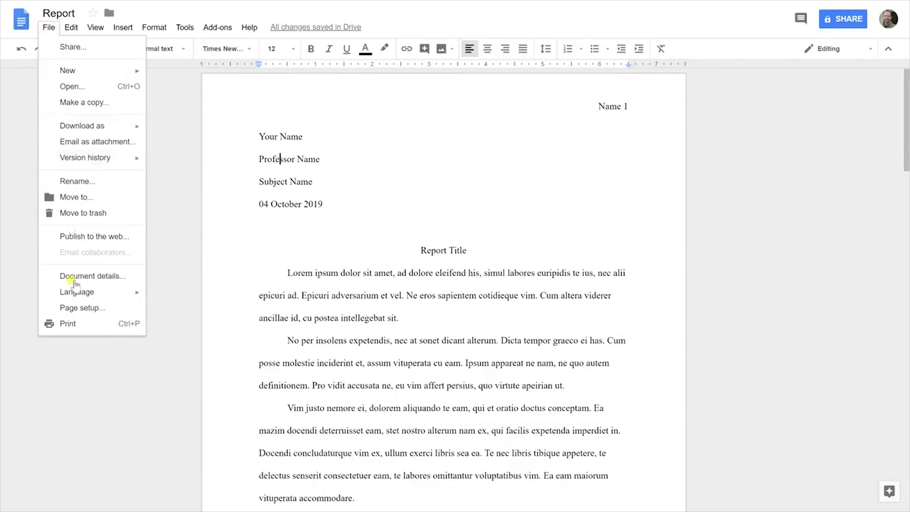
left_click(78, 309)
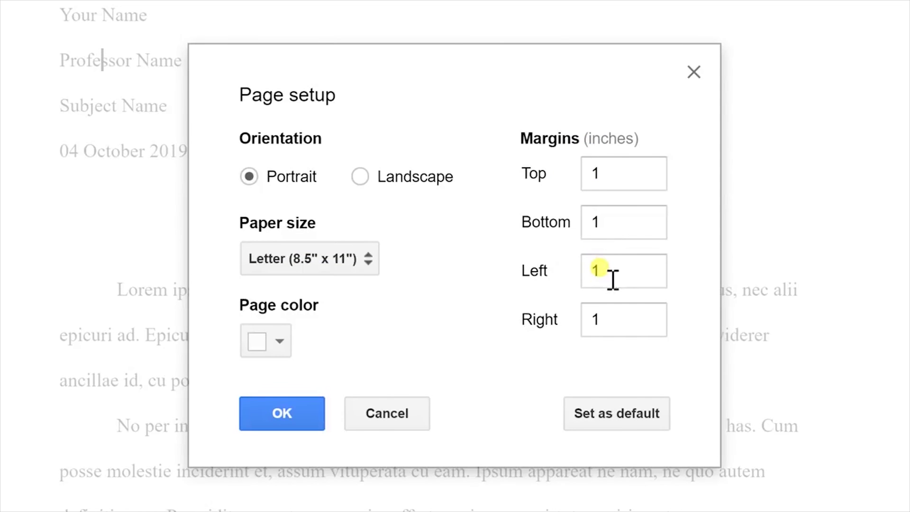
left_click(283, 414)
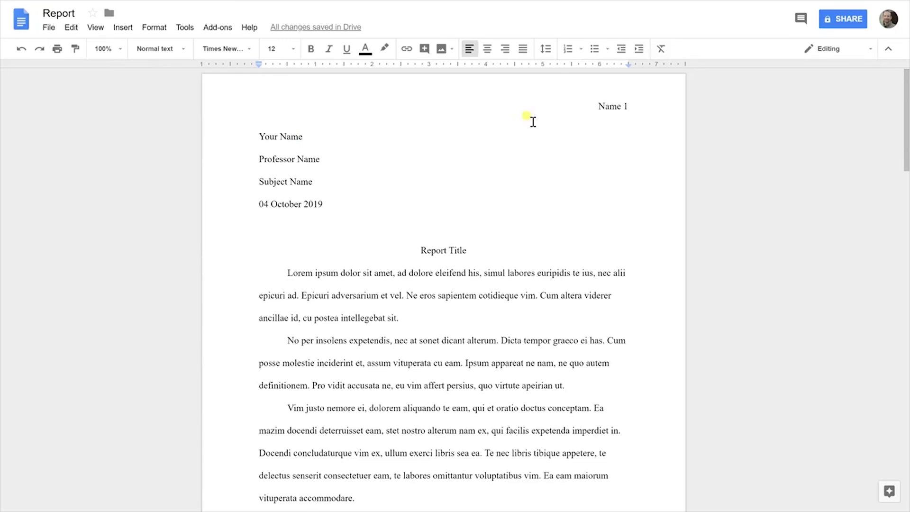
Replace the header text 'Name 1' with 'Name'
left_click(600, 108)
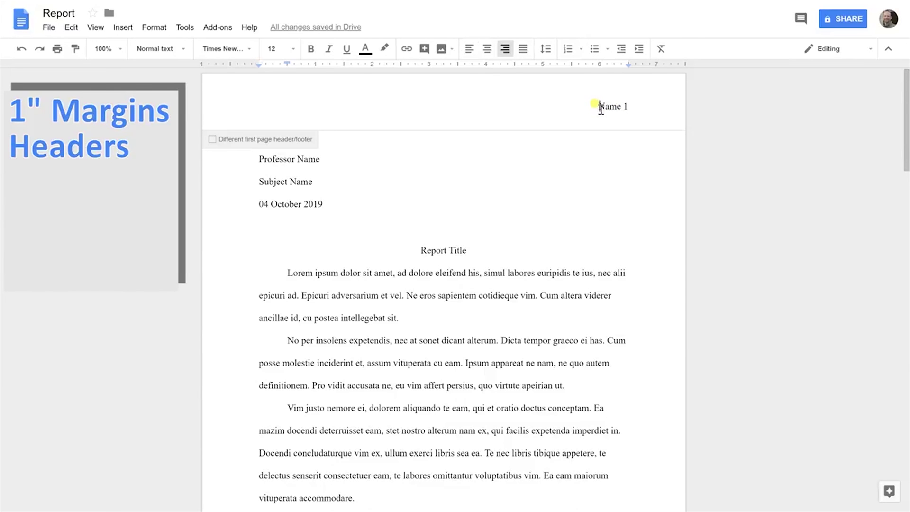
left_click_drag(600, 108, 634, 109)
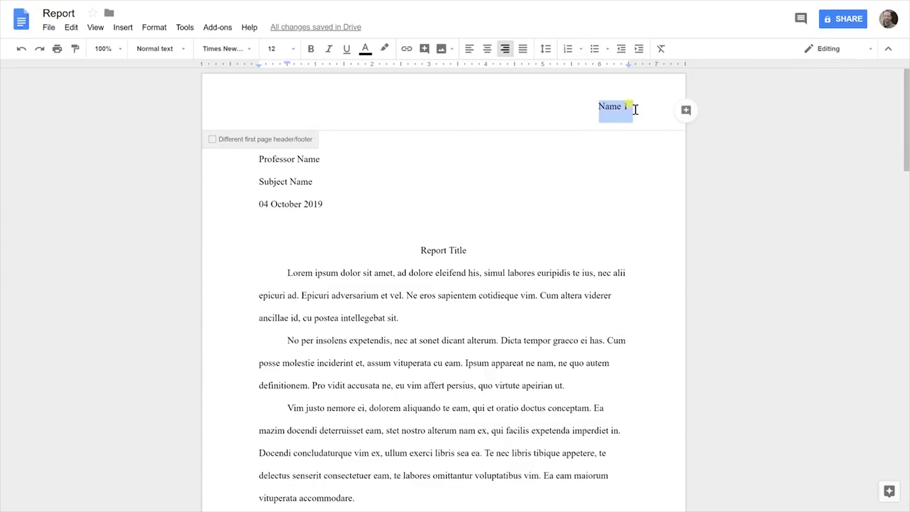
key("BackSpace")
type("Name")
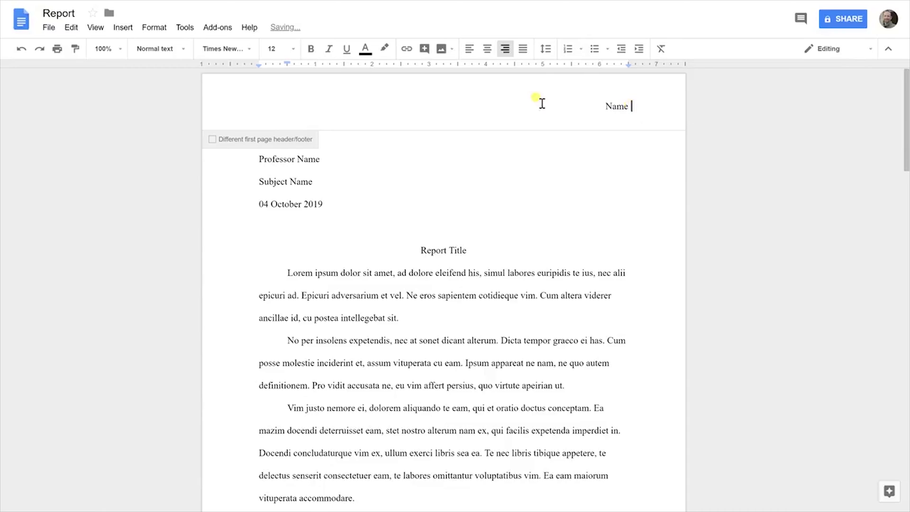
Insert automatic top-right page numbers into the header after 'Name'
left_click(124, 28)
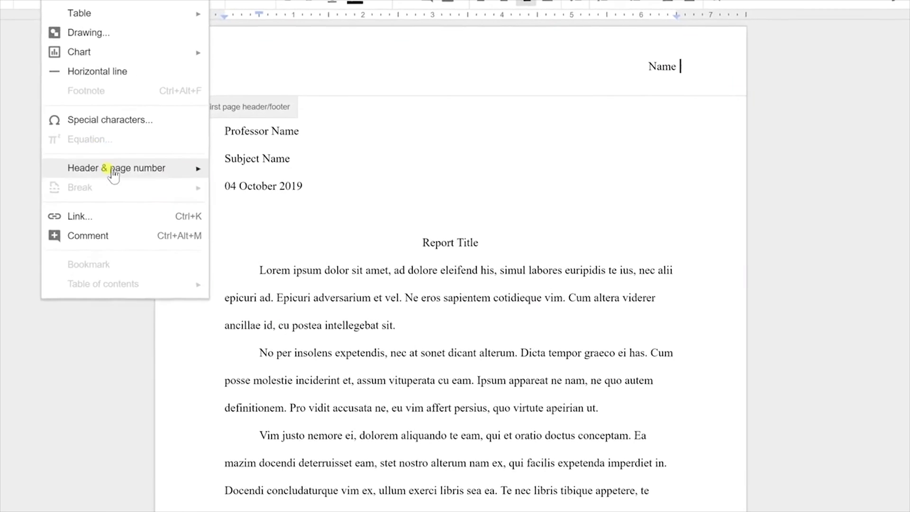
mouse_move(116, 170)
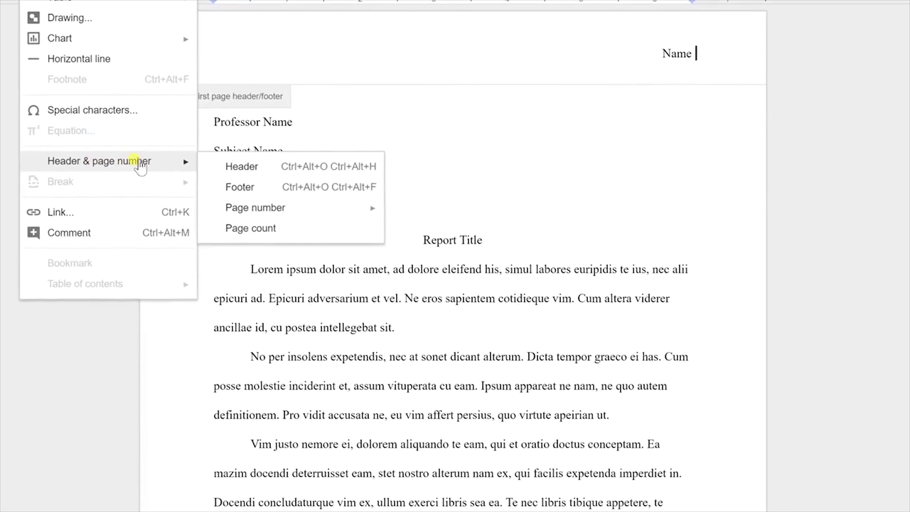
mouse_move(362, 197)
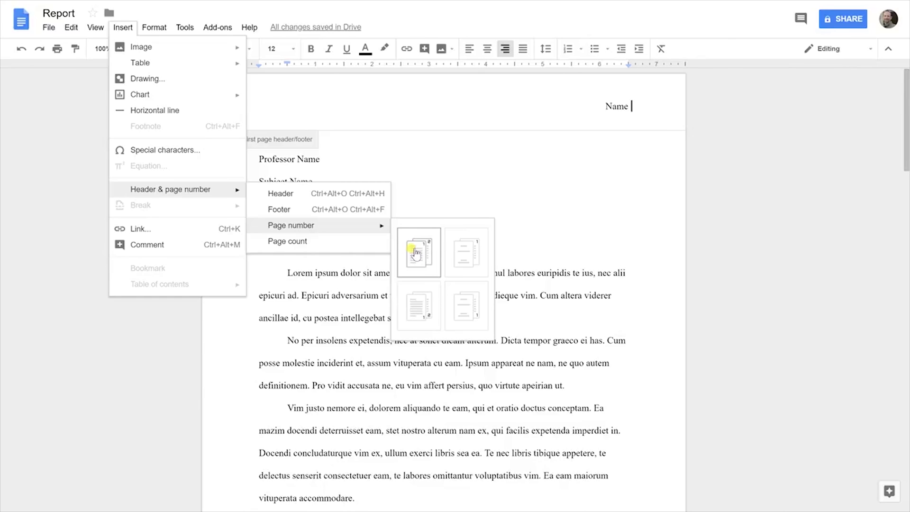
left_click(416, 253)
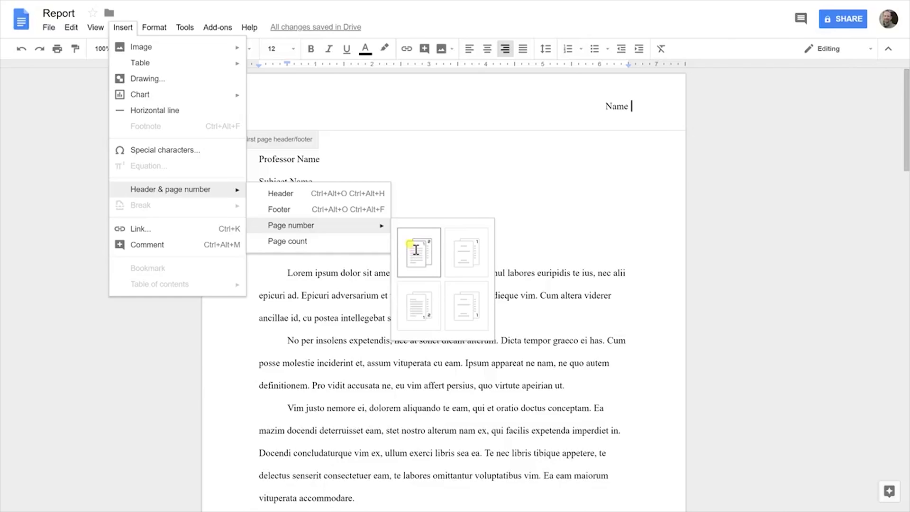
Verify the header shows page number 1 on page one and 2 on page two
left_click(626, 109)
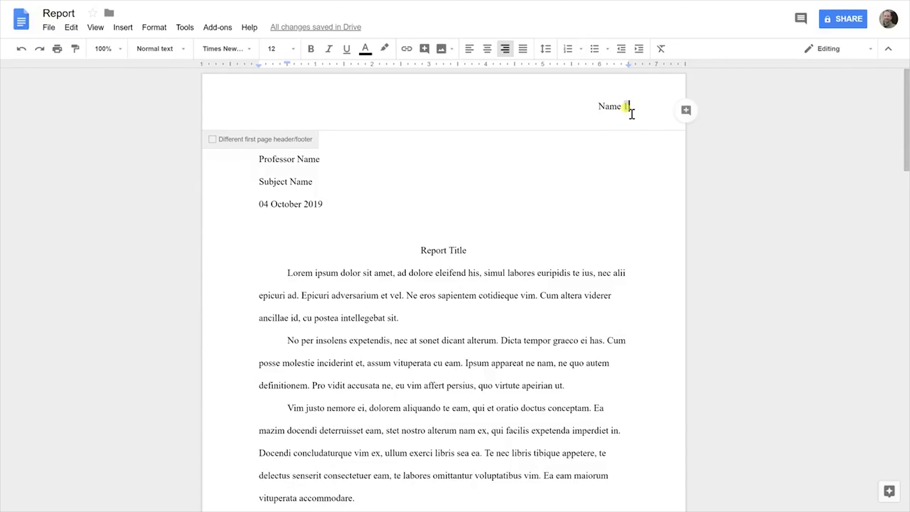
left_click(593, 139)
scroll(592, 142, "down", 7)
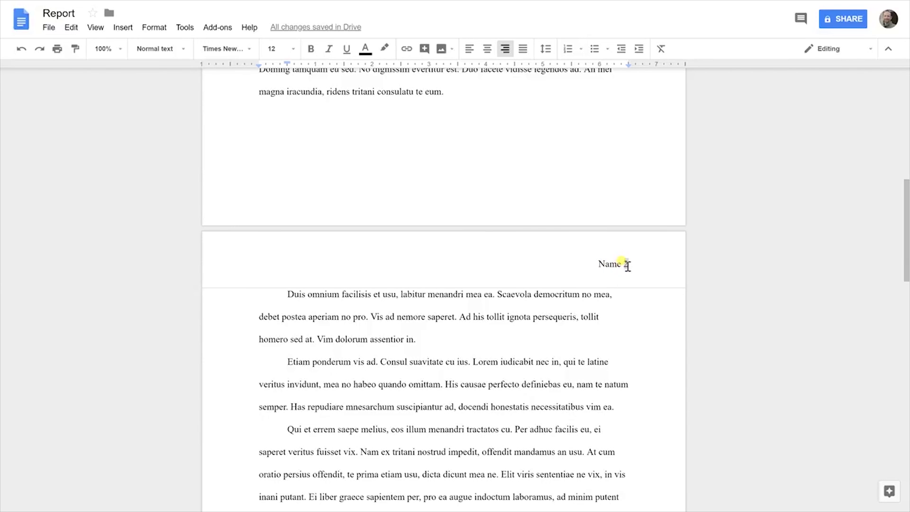
left_click(627, 264)
scroll(619, 265, "up", 7)
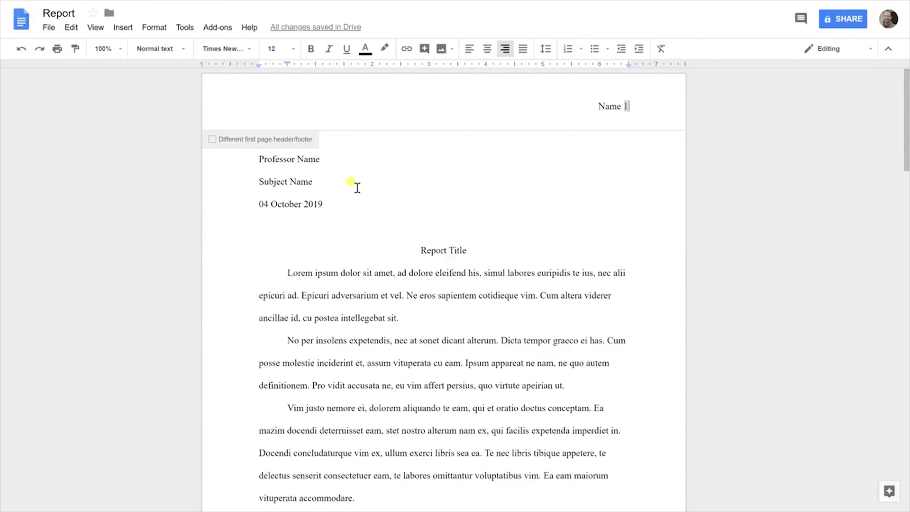
Return to the body text and move to the start of the Professor Name line
left_click(320, 161)
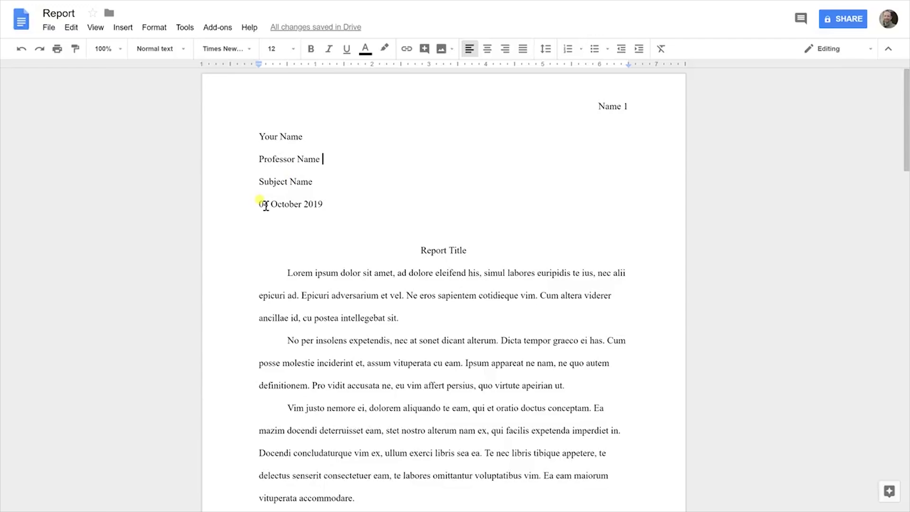
left_click(260, 137)
key("Down")
Select all text and set Format line spacing to Double
key("ctrl+a")
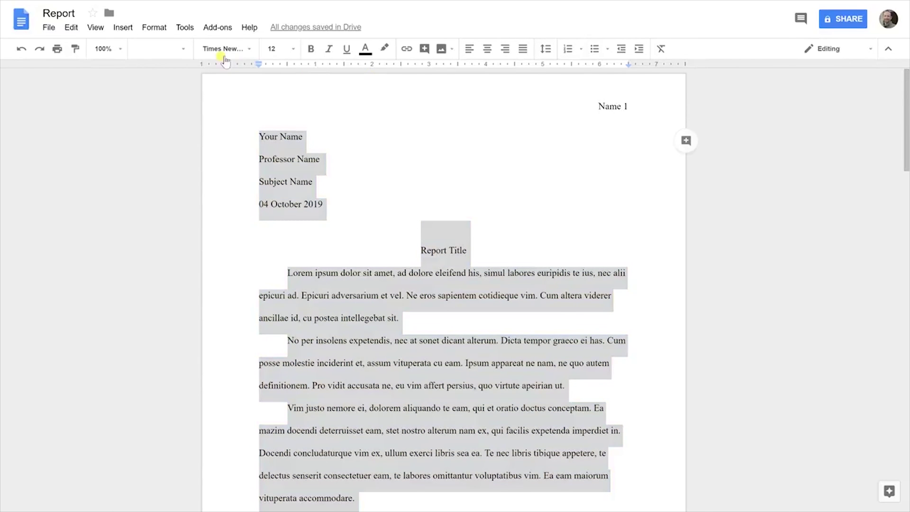
left_click(154, 27)
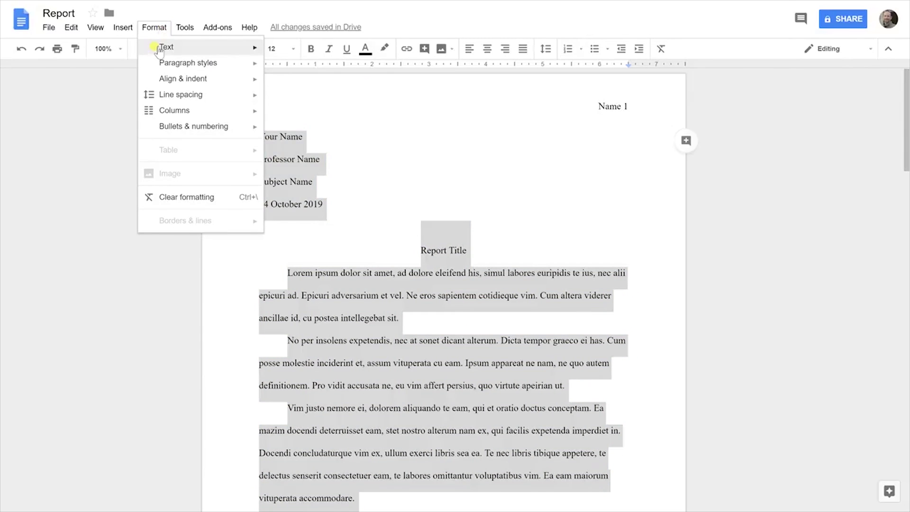
mouse_move(156, 47)
mouse_move(240, 94)
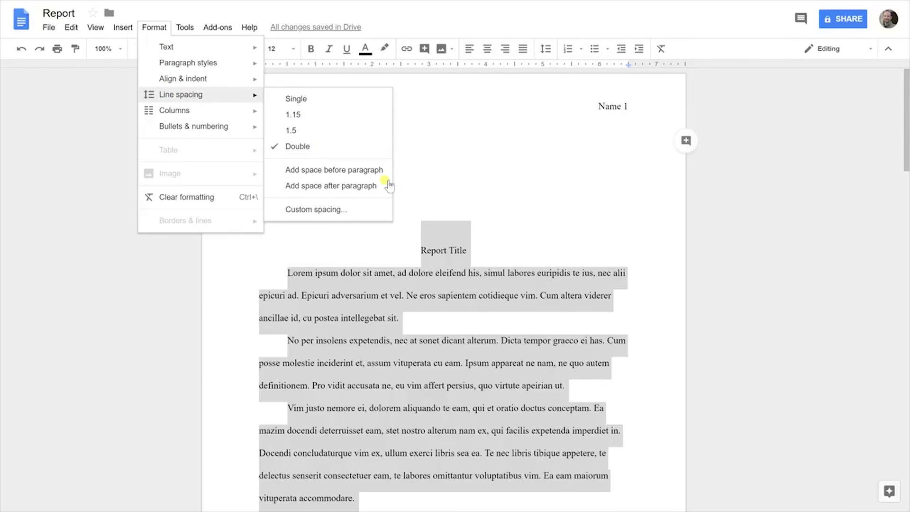
left_click(424, 247)
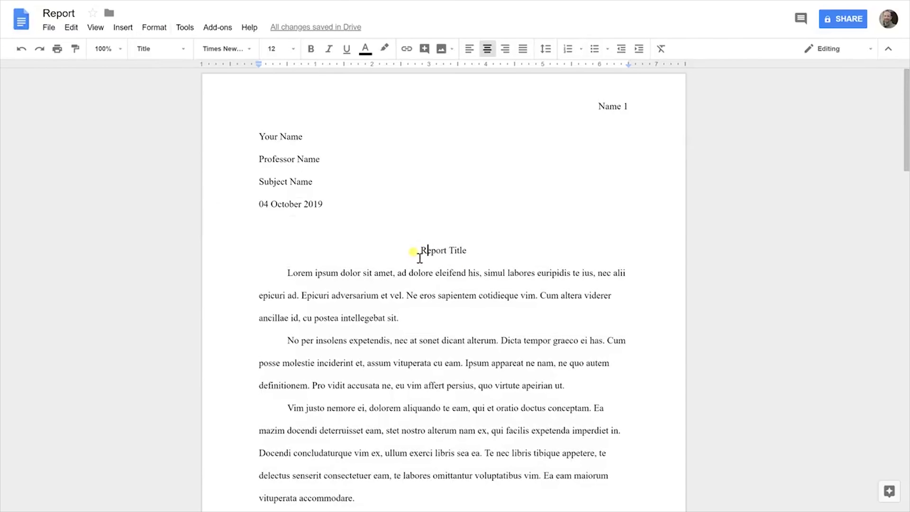
left_click_drag(420, 252, 472, 257)
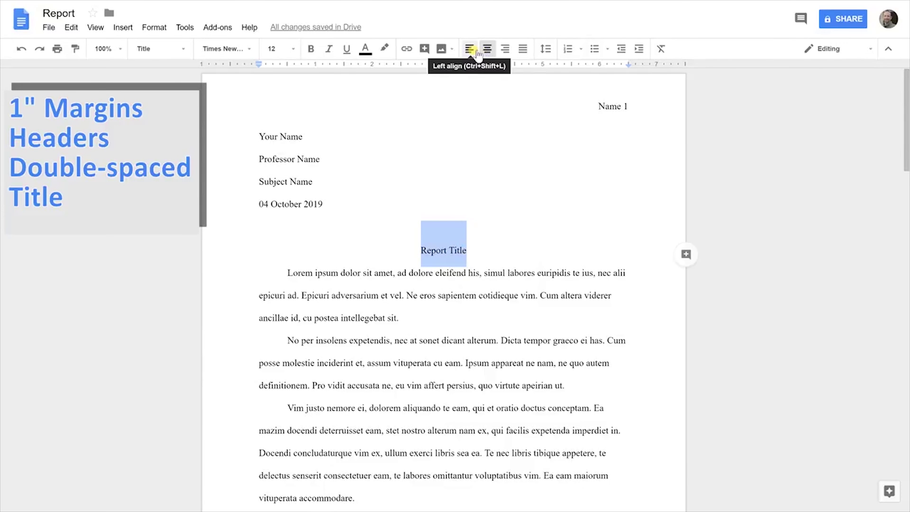
left_click(268, 271)
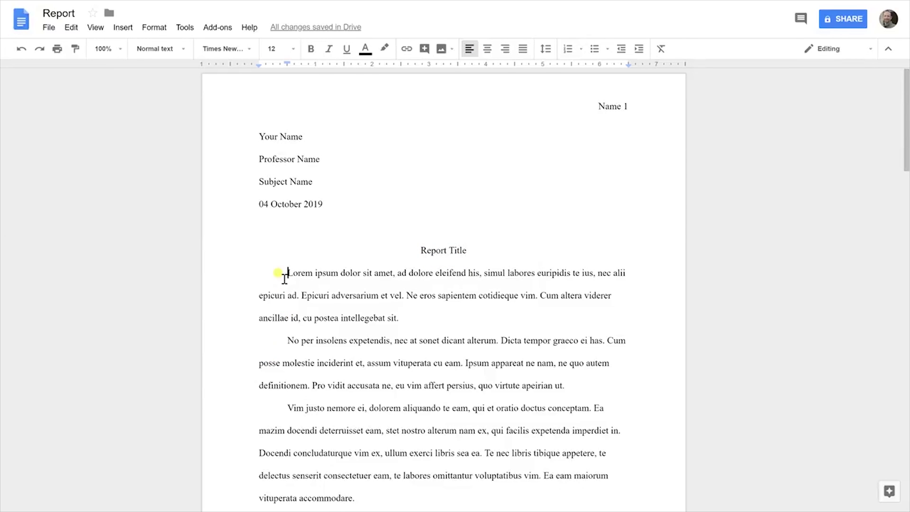
Apply a 0.5-inch first-line indent to the body paragraphs, then select them
left_click(151, 29)
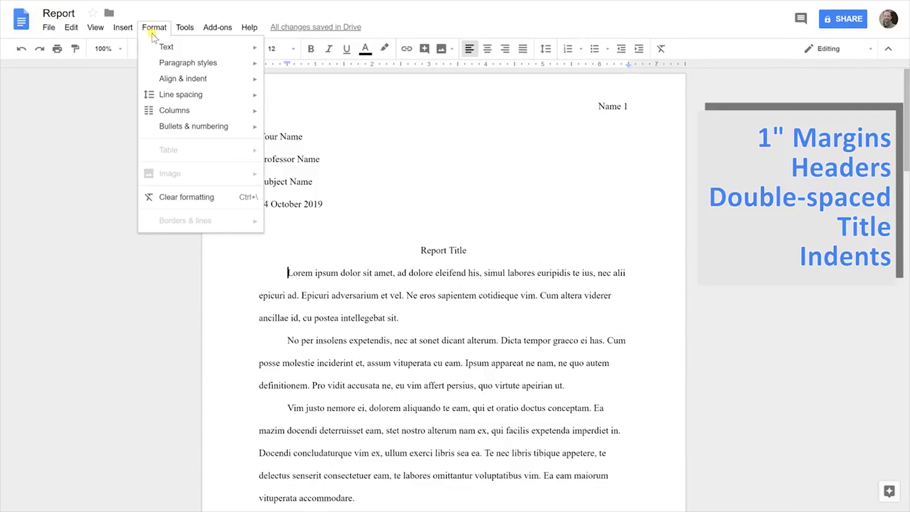
mouse_move(213, 80)
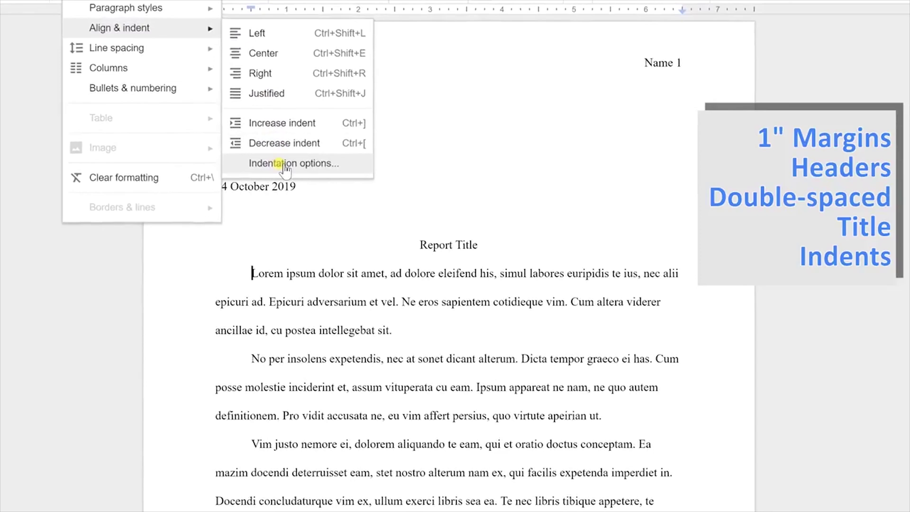
left_click(287, 166)
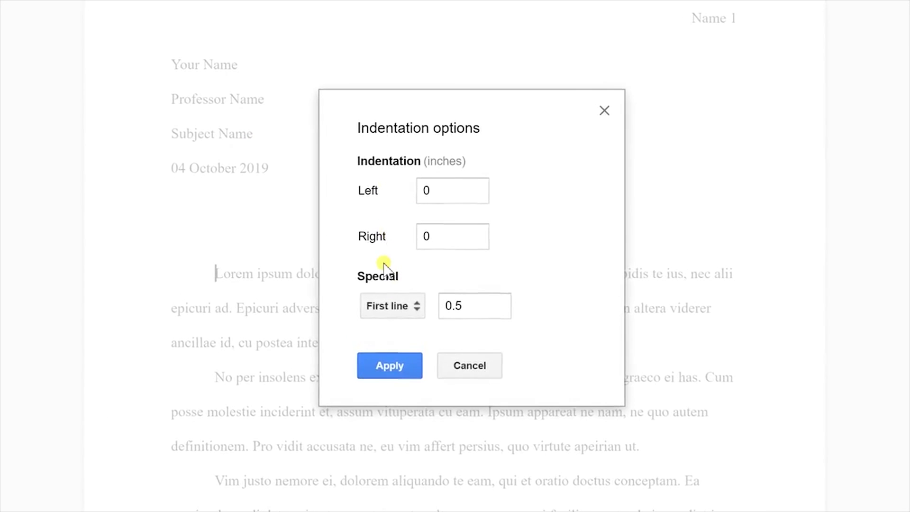
left_click(381, 316)
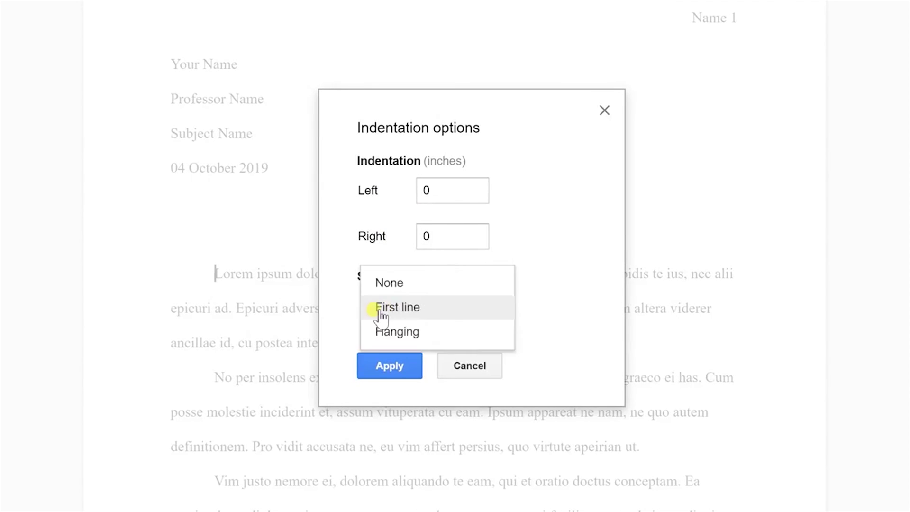
left_click(376, 308)
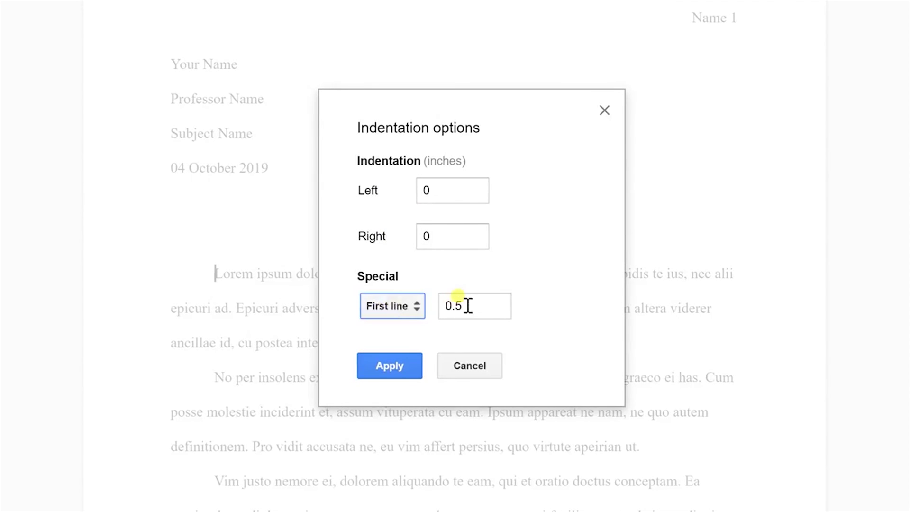
left_click(405, 369)
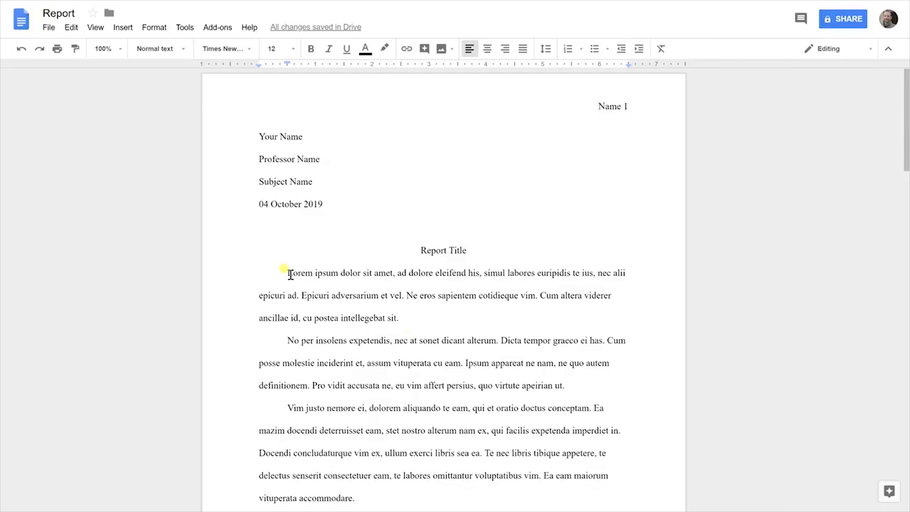
scroll(287, 273, "down", 3)
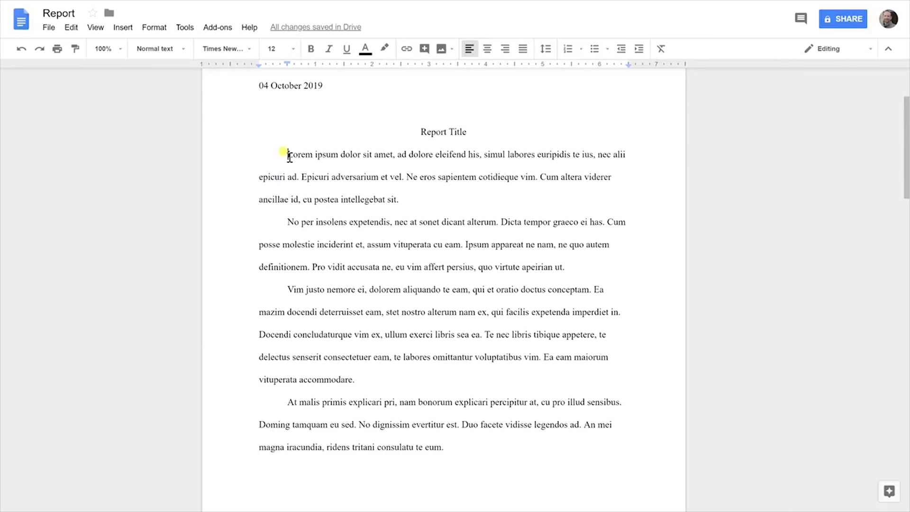
left_click_drag(290, 156, 457, 427)
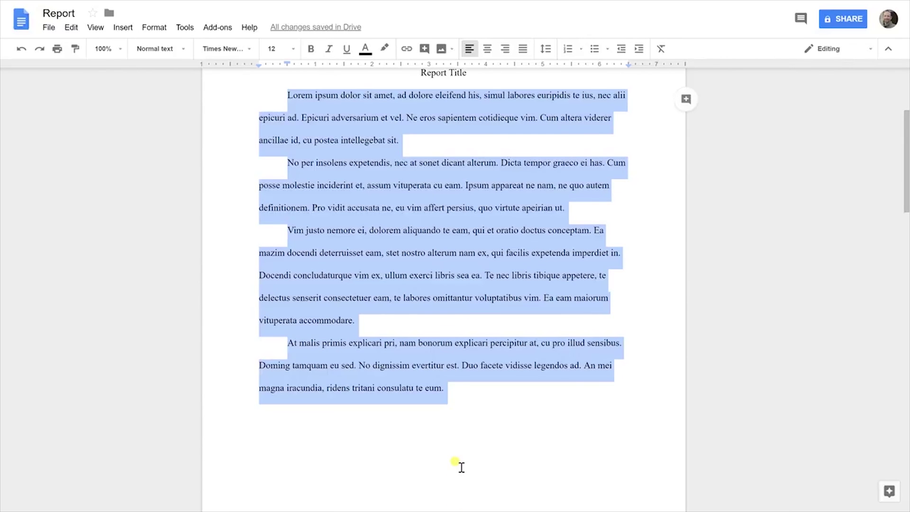
left_click(288, 95)
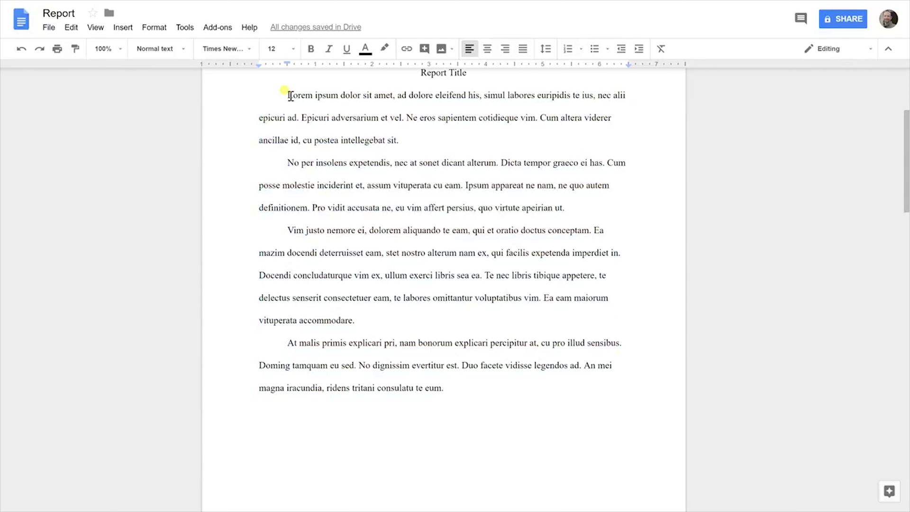
left_click_drag(290, 96, 458, 387)
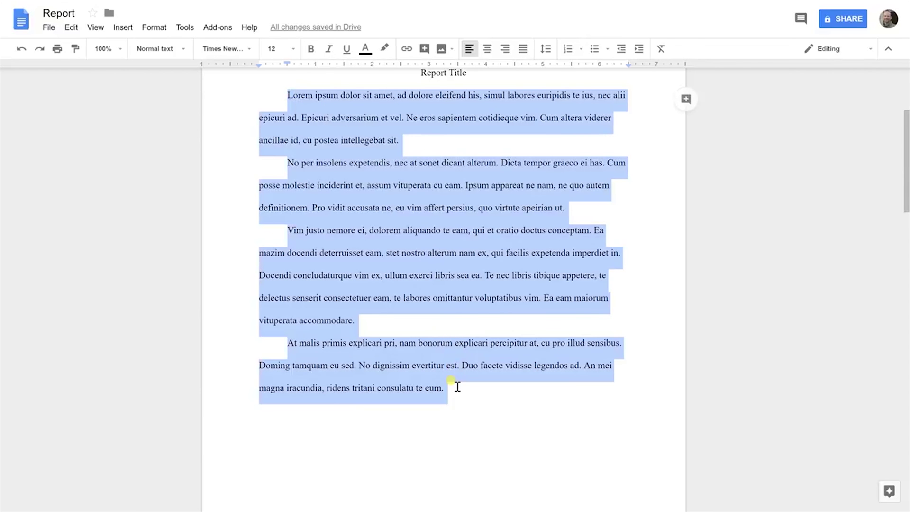
left_click(524, 50)
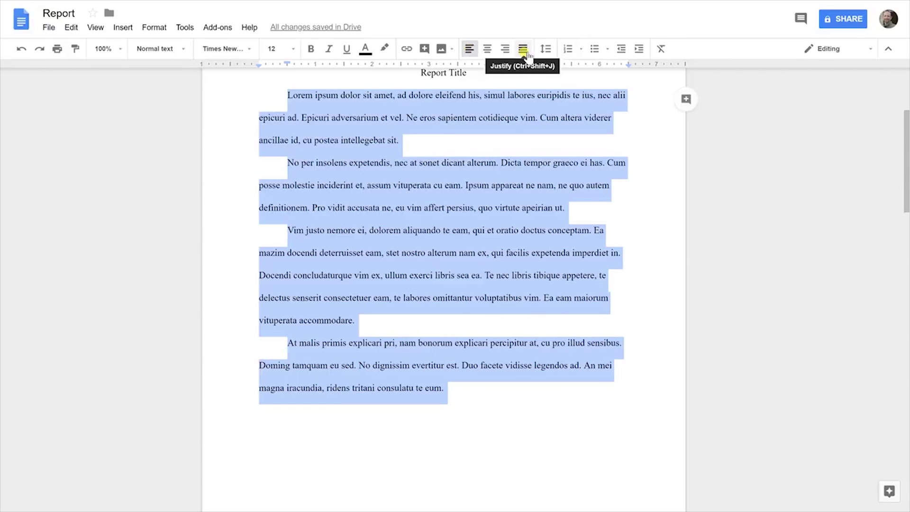
Select the entire document and apply the Times New Roman font
left_click(404, 117)
scroll(391, 133, "up", 4)
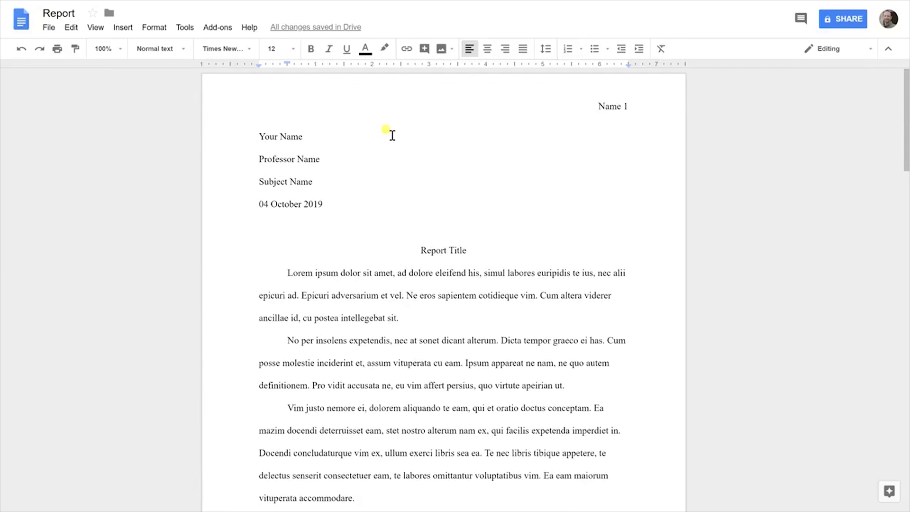
key("ctrl+a")
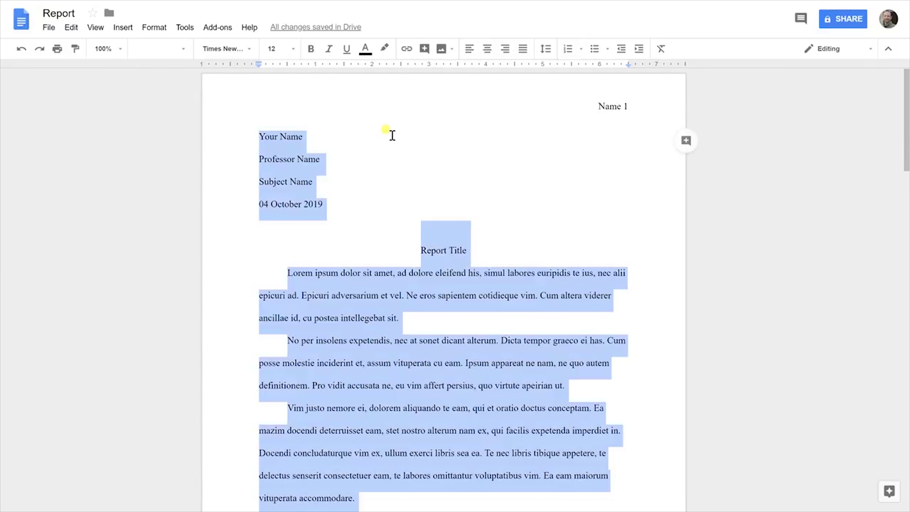
left_click(248, 49)
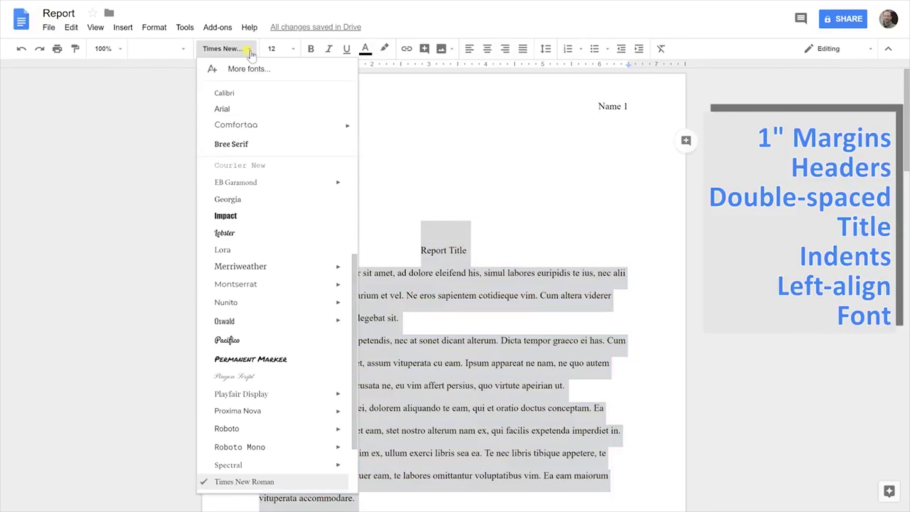
left_click(278, 485)
left_click(293, 50)
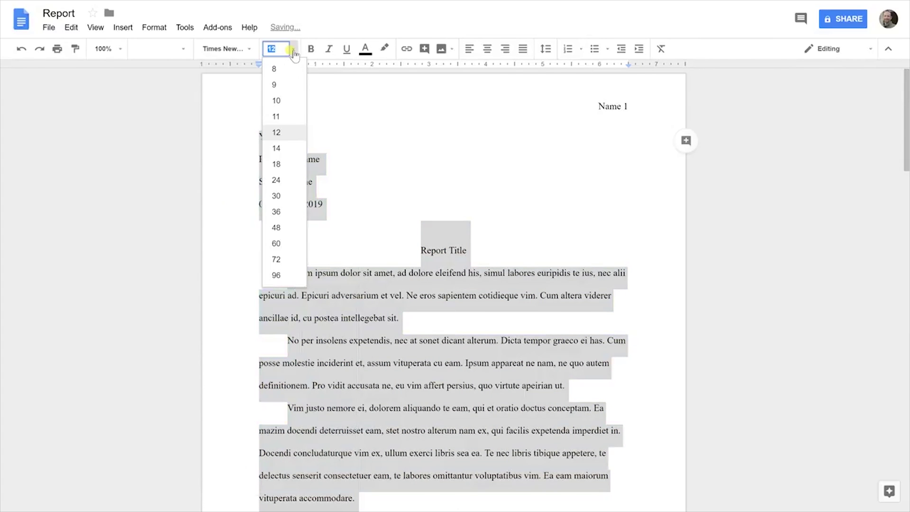
Set the text to 12 pt, then scroll to Works Cited and confirm the ruler is shown
left_click(292, 133)
left_click(457, 220)
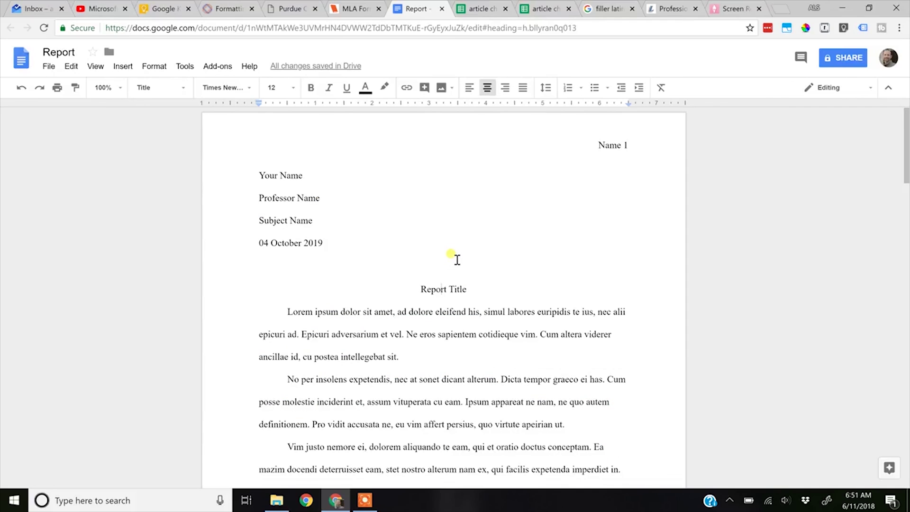
scroll(455, 259, "down", 3)
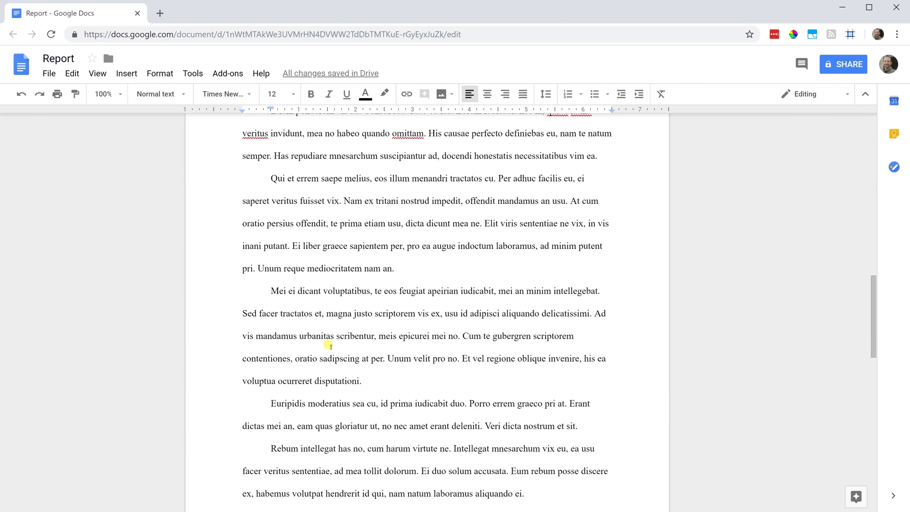
scroll(331, 346, "down", 6)
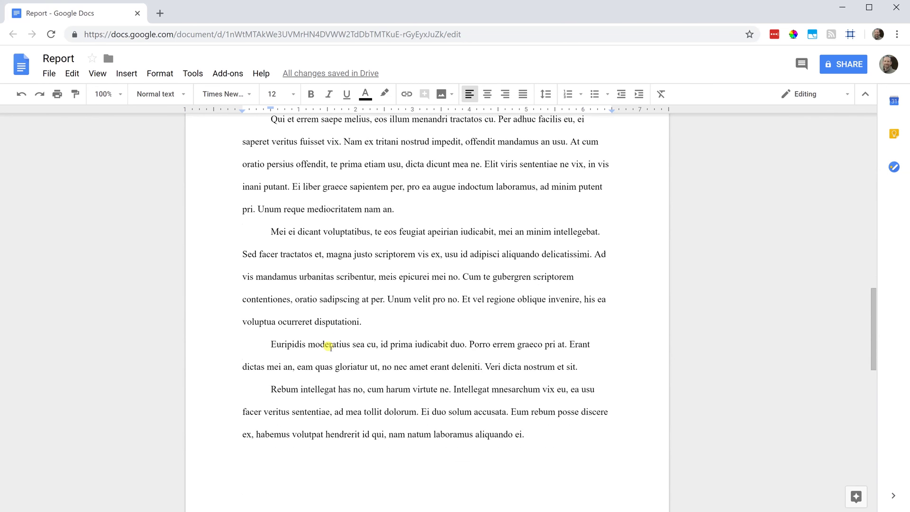
scroll(330, 352, "down", 5)
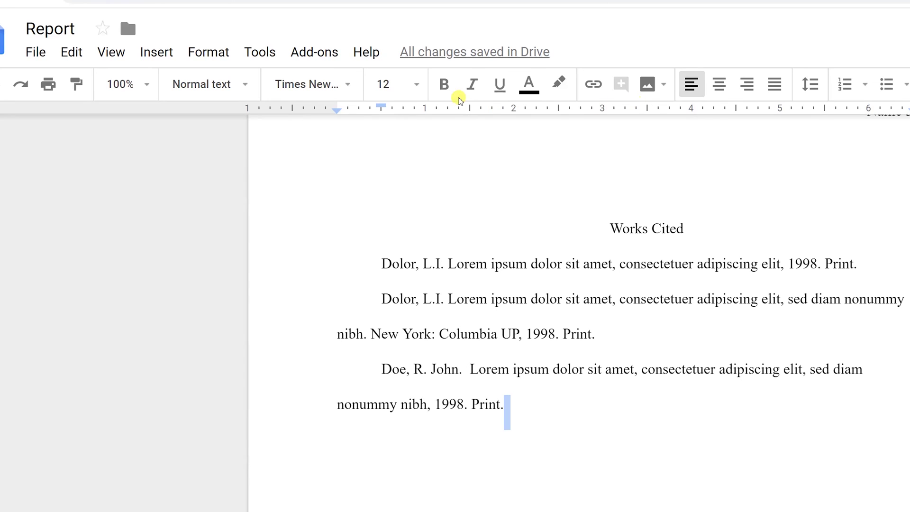
left_click(106, 54)
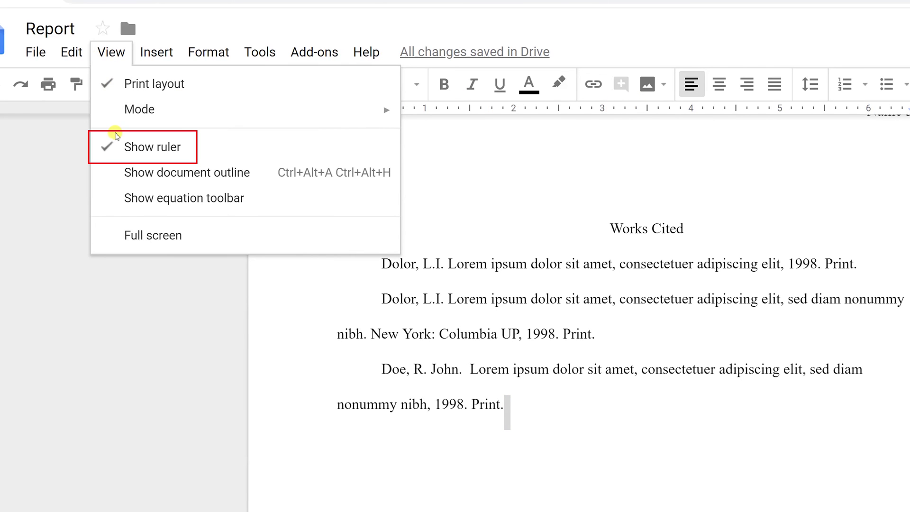
left_click(362, 261)
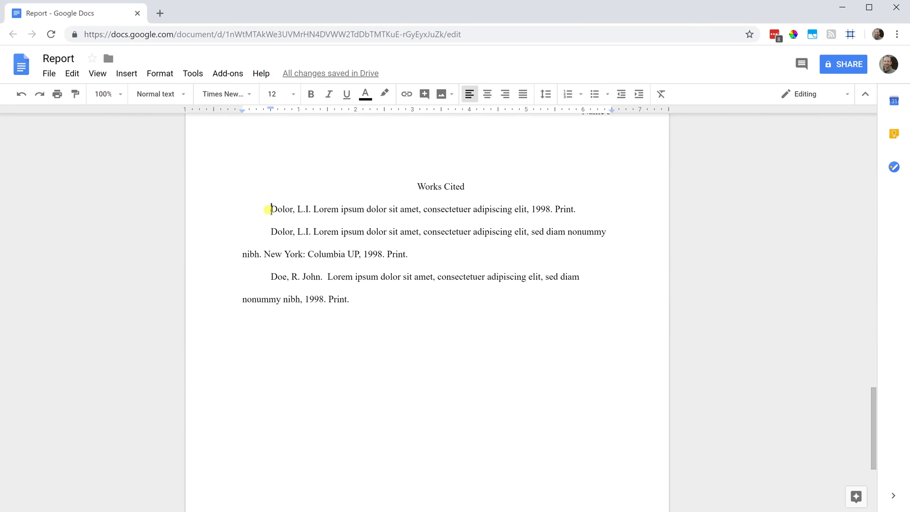
Give the three Works Cited entries a 0.5-inch hanging indent using the ruler markers
left_click_drag(271, 209, 350, 298)
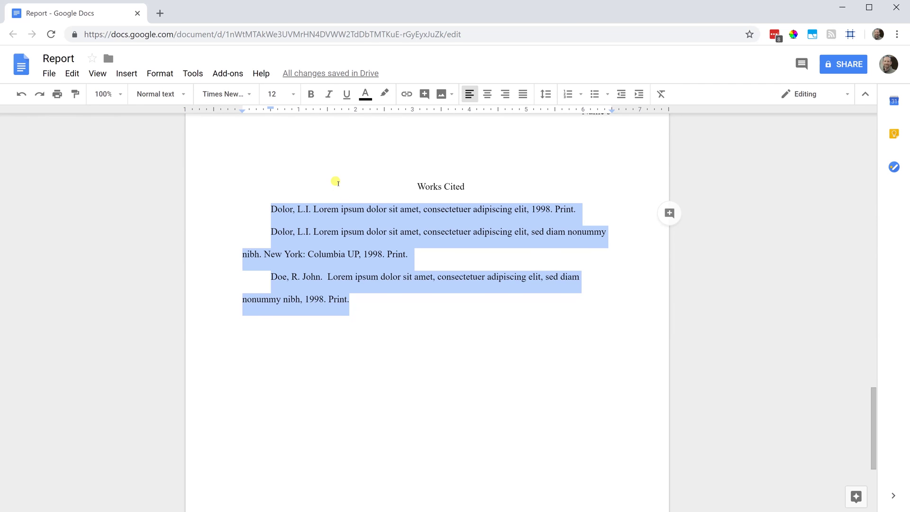
scroll(335, 181, "up", 10)
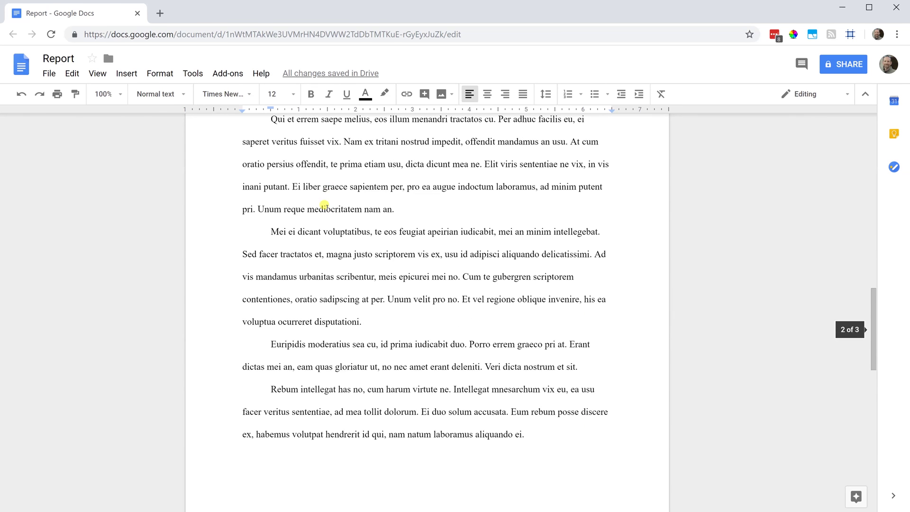
scroll(347, 274, "down", 9)
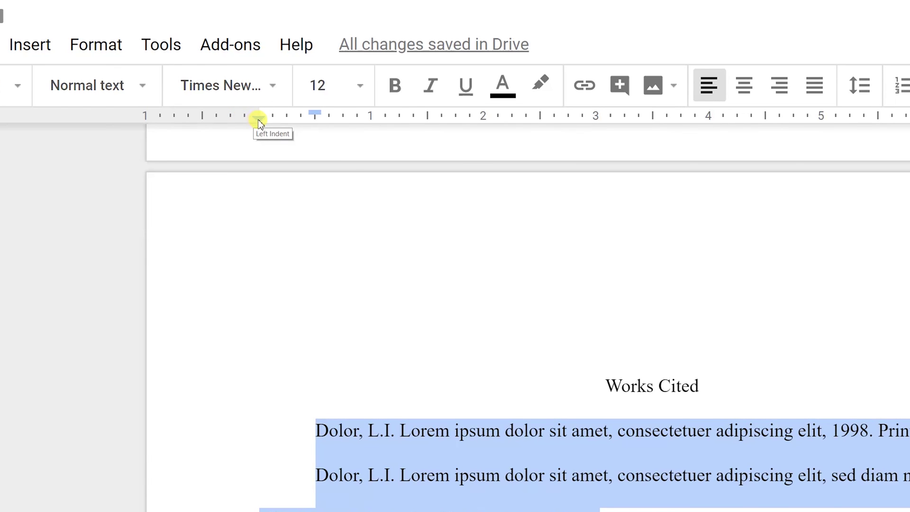
left_click_drag(258, 122, 313, 122)
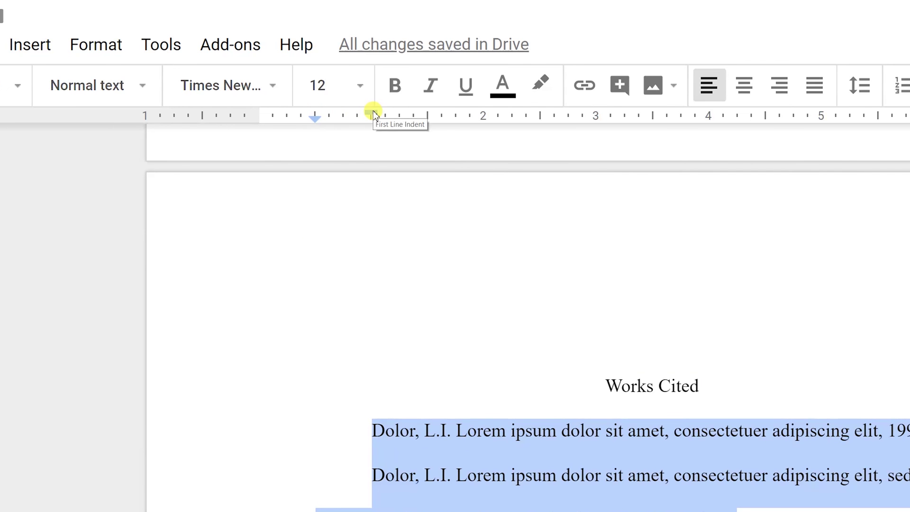
left_click_drag(374, 114, 258, 109)
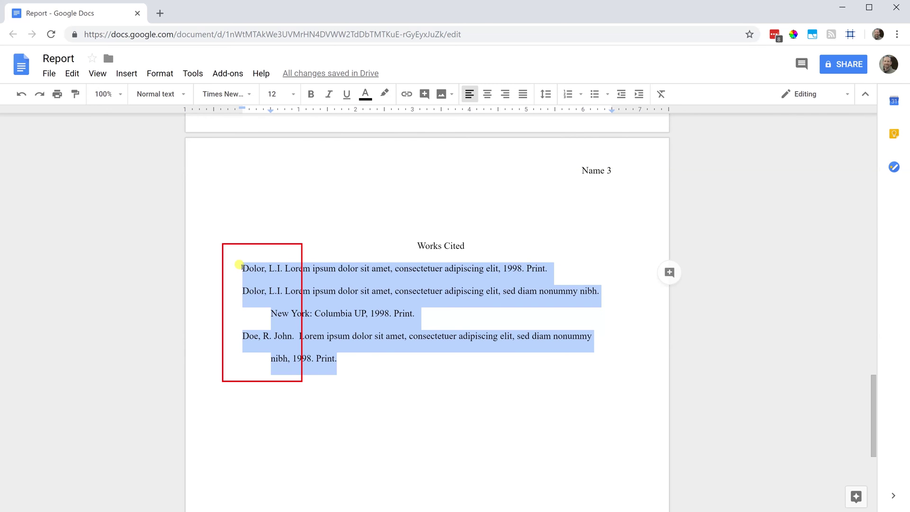
left_click(242, 268)
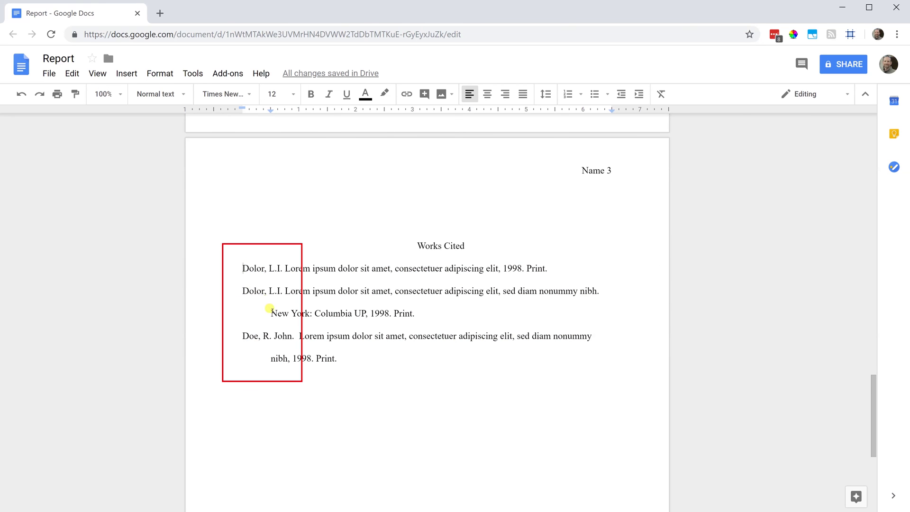
left_click(266, 310)
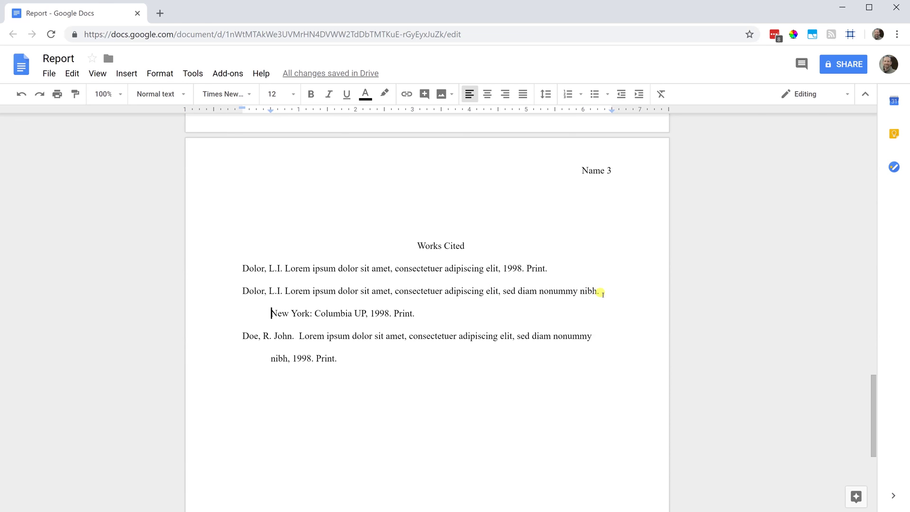
left_click(549, 265)
left_click_drag(265, 290, 420, 307)
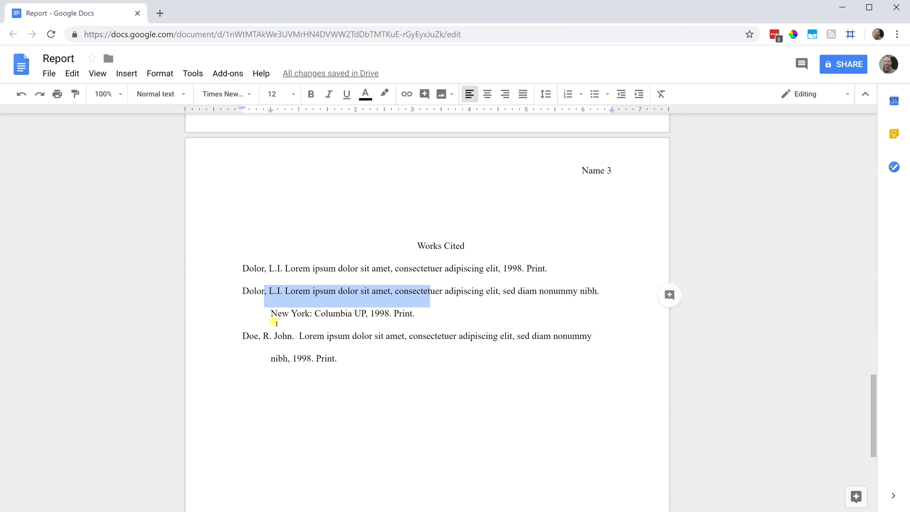
left_click(277, 313)
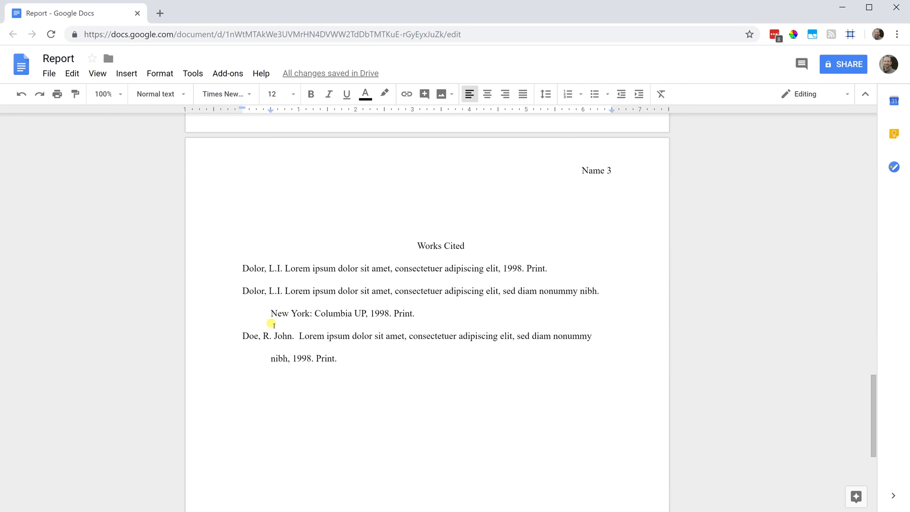
scroll(271, 318, "down", 1)
left_click(312, 265)
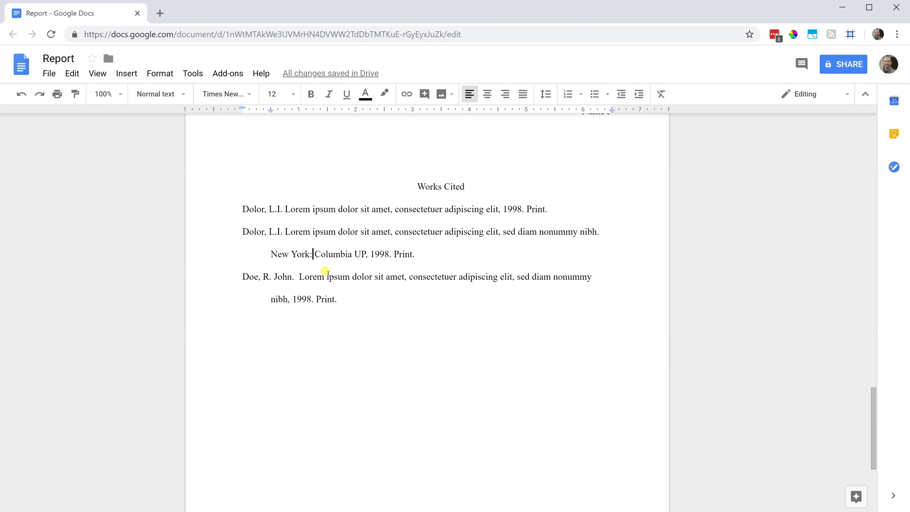
left_click_drag(346, 298, 230, 211)
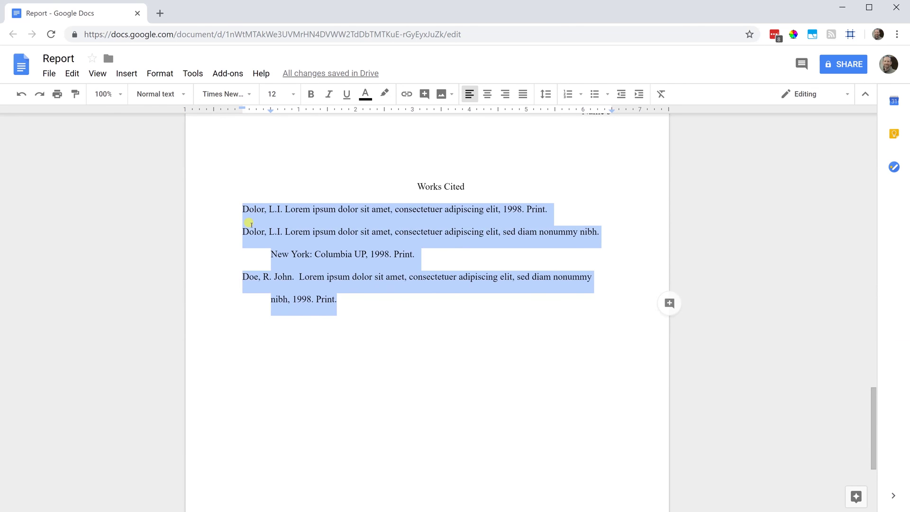
scroll(248, 224, "up", 1)
scroll(253, 231, "up", 6)
left_click_drag(333, 293, 294, 220)
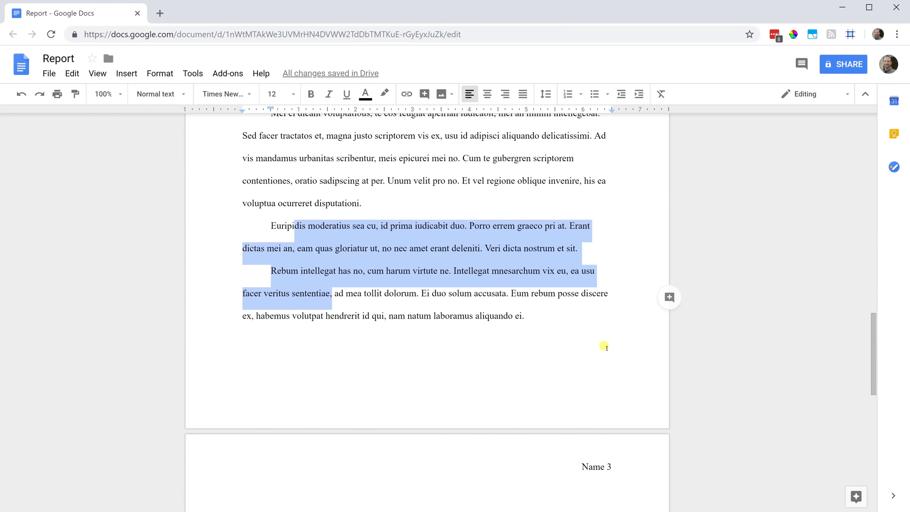
scroll(603, 347, "down", 3)
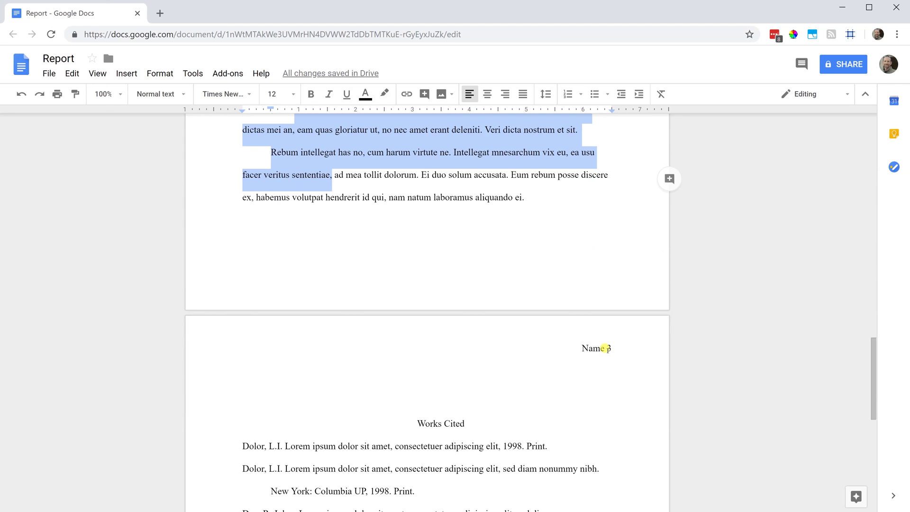